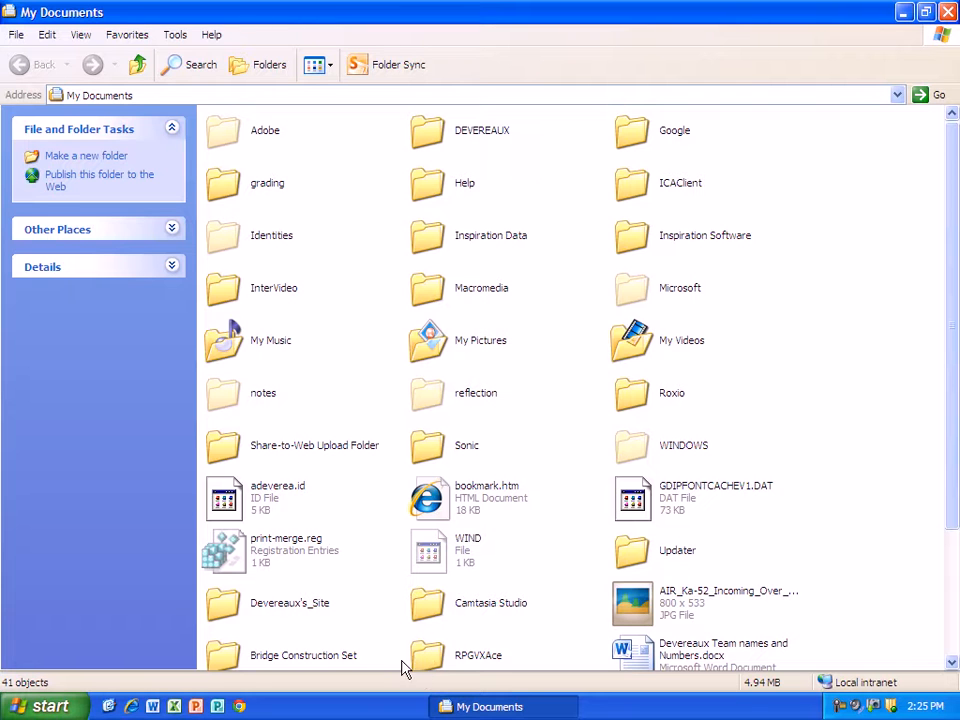
# Open the Game.rvproj2 project from the final Project folder inside RPGVXAce in My Documents
pyautogui.scroll(-3, 493, 634)
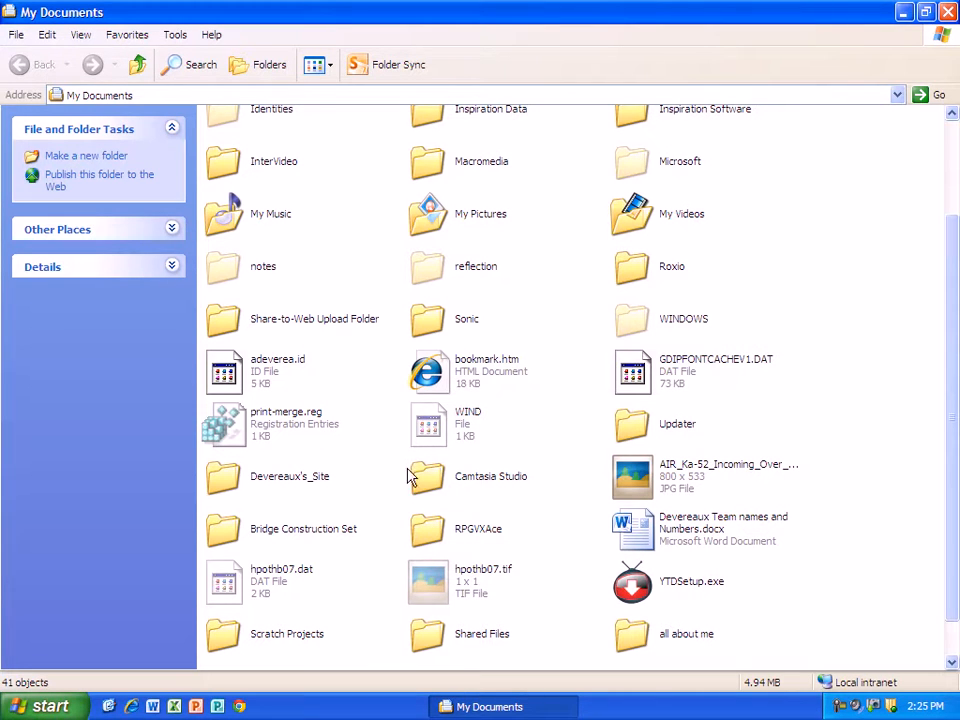
pyautogui.doubleClick(424, 529)
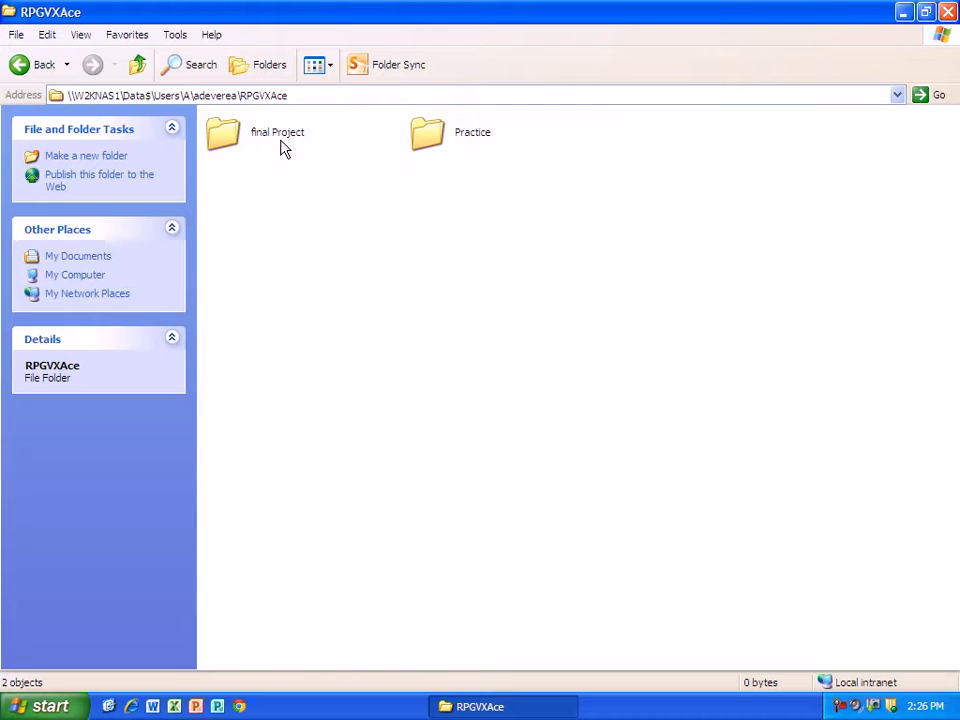
pyautogui.doubleClick(226, 139)
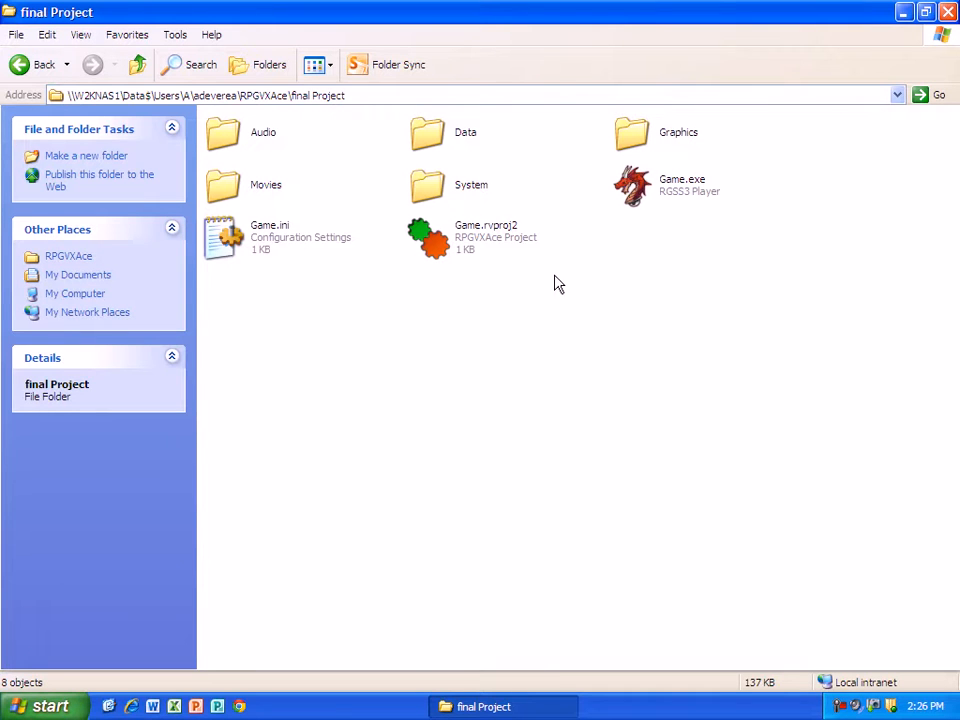
pyautogui.moveTo(690, 190)
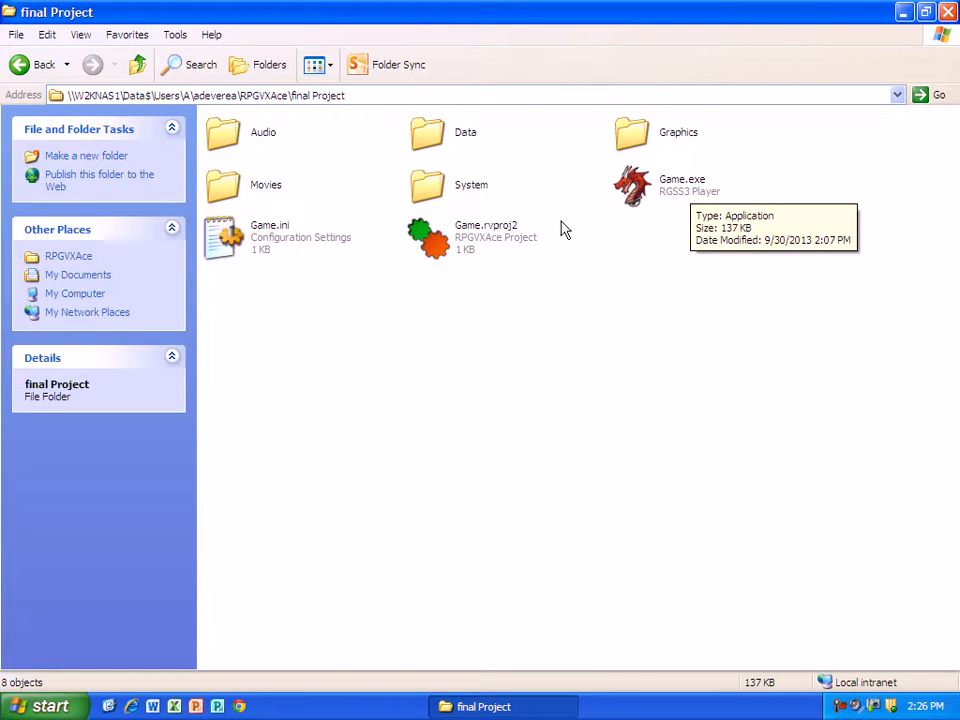
pyautogui.moveTo(440, 248)
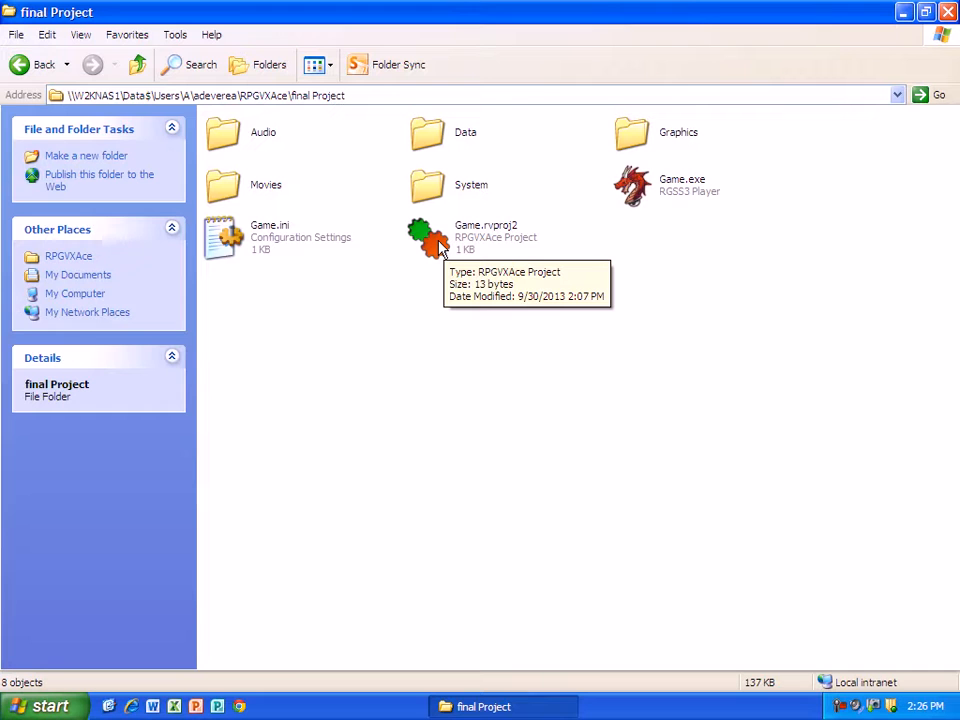
pyautogui.click(440, 248)
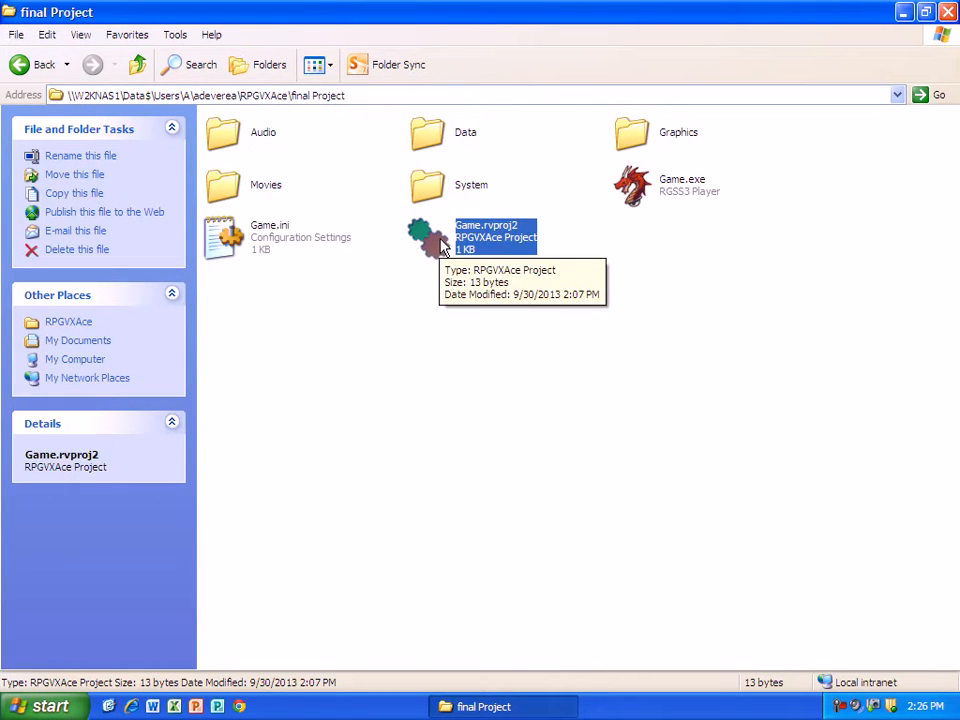
pyautogui.doubleClick(440, 245)
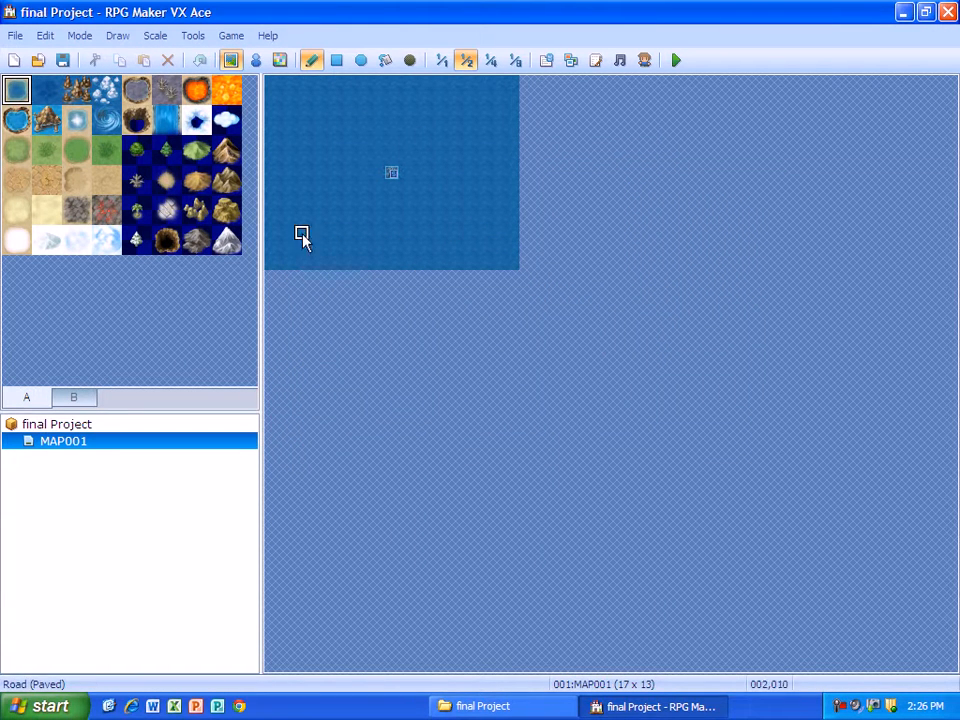
# Change the name of MAP001 to "starting map" in its map properties
pyautogui.rightClick(77, 449)
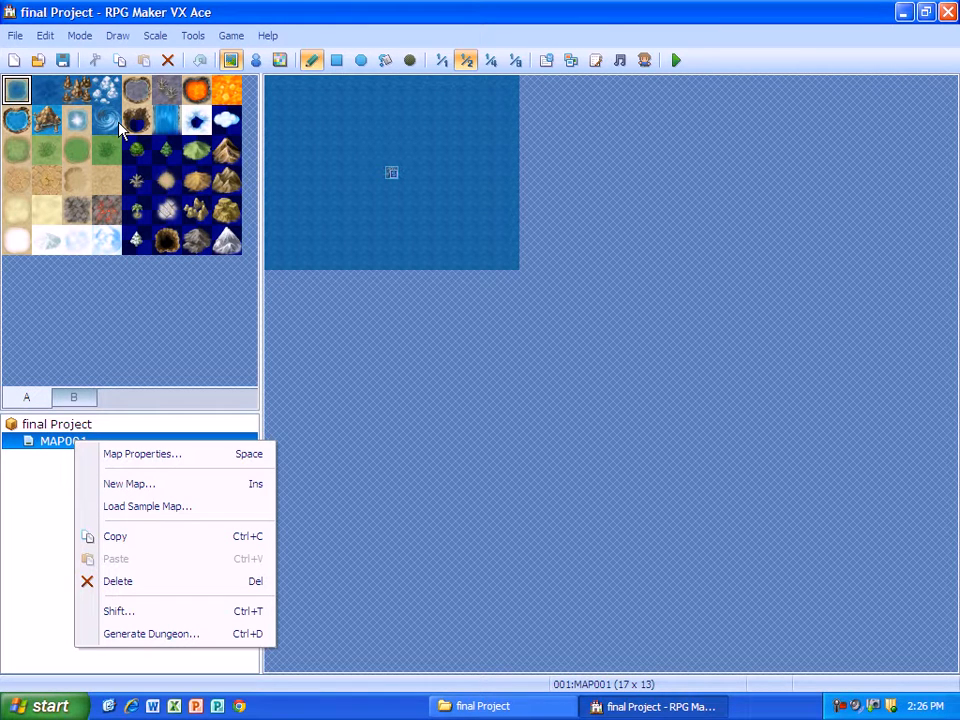
pyautogui.rightClick(53, 438)
pyautogui.click(95, 453)
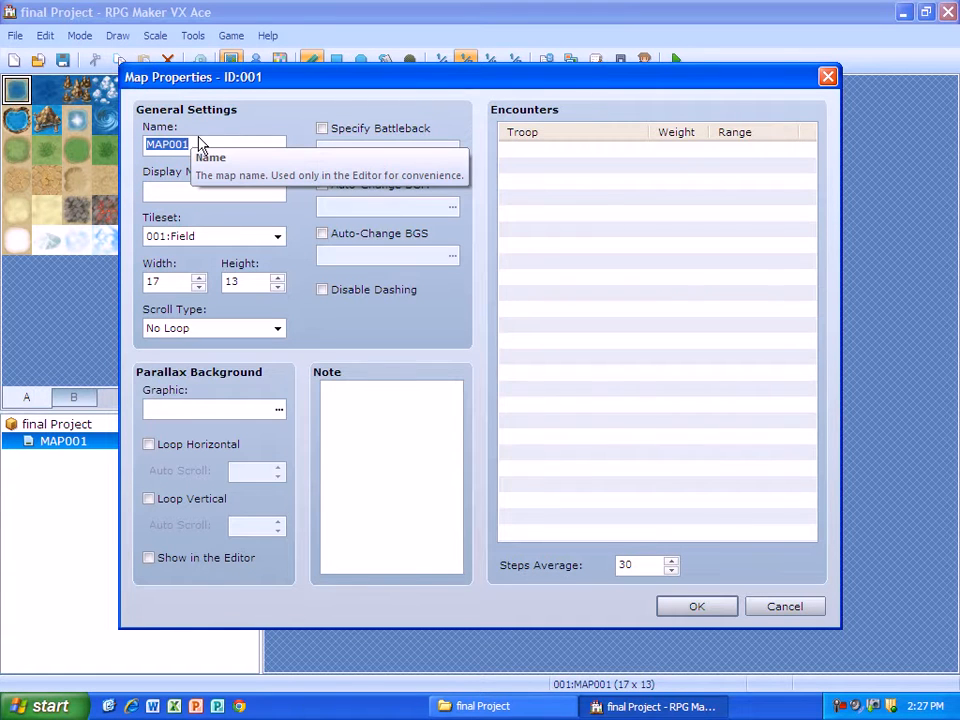
pyautogui.press('BackSpace')
pyautogui.write('starting map')
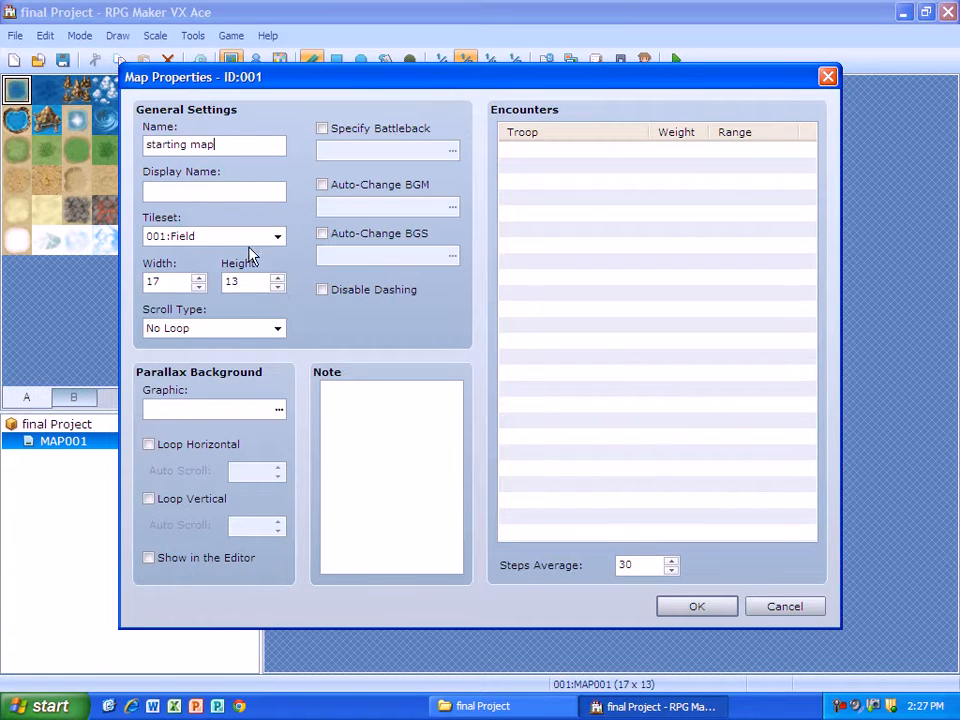
# Set the starting map's tileset to 003:Interior and its size to 20 wide by 20 high, and apply the properties
pyautogui.click(277, 240)
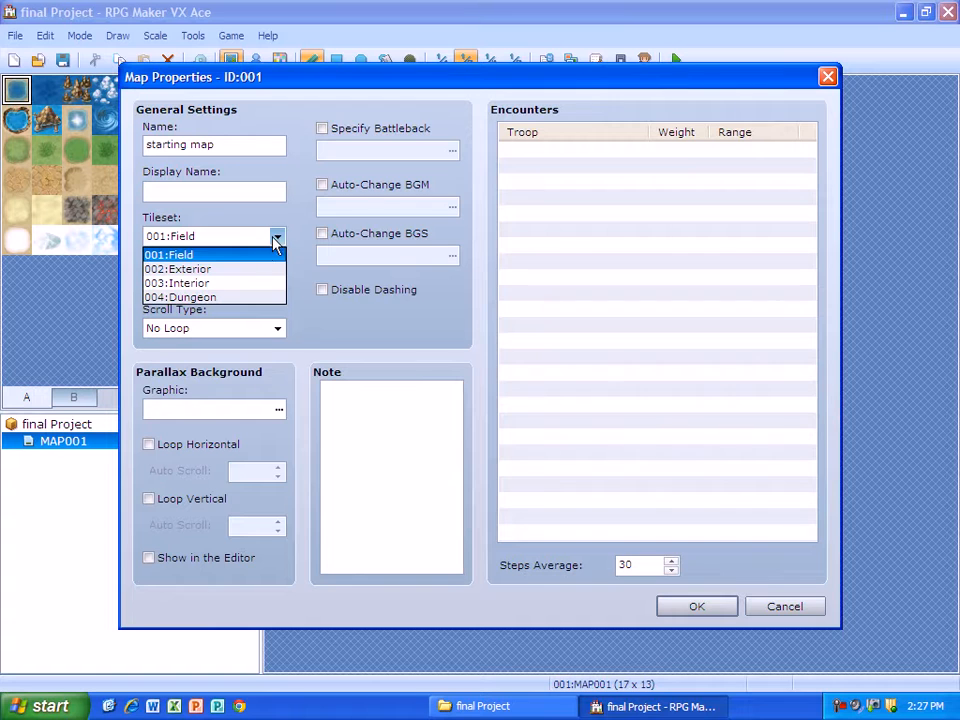
pyautogui.click(240, 283)
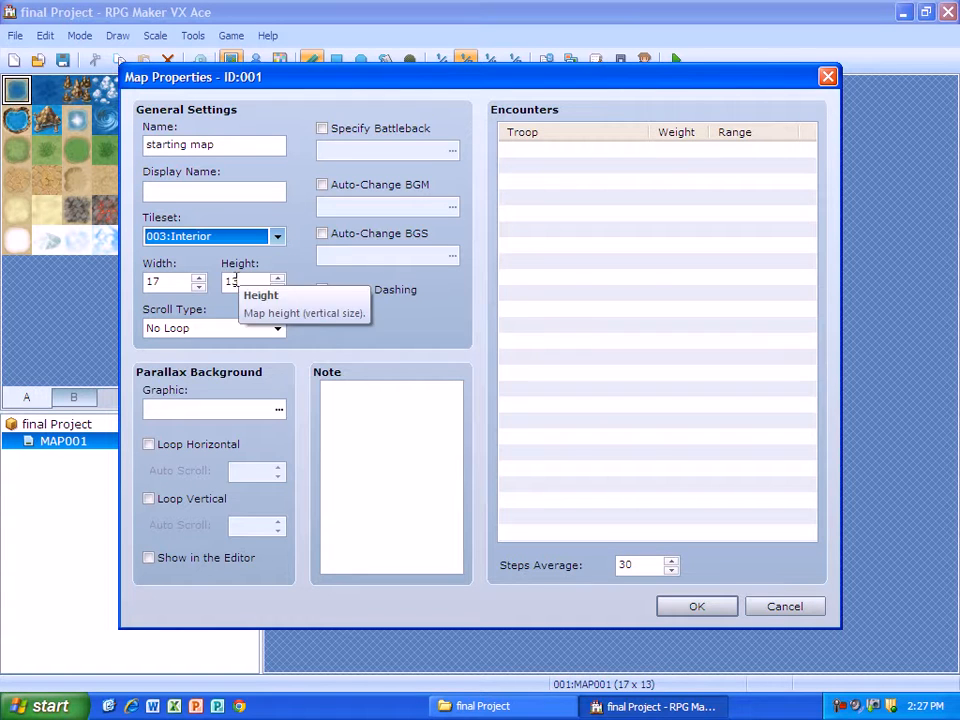
pyautogui.click(200, 278)
pyautogui.click(200, 278)
pyautogui.click(200, 278)
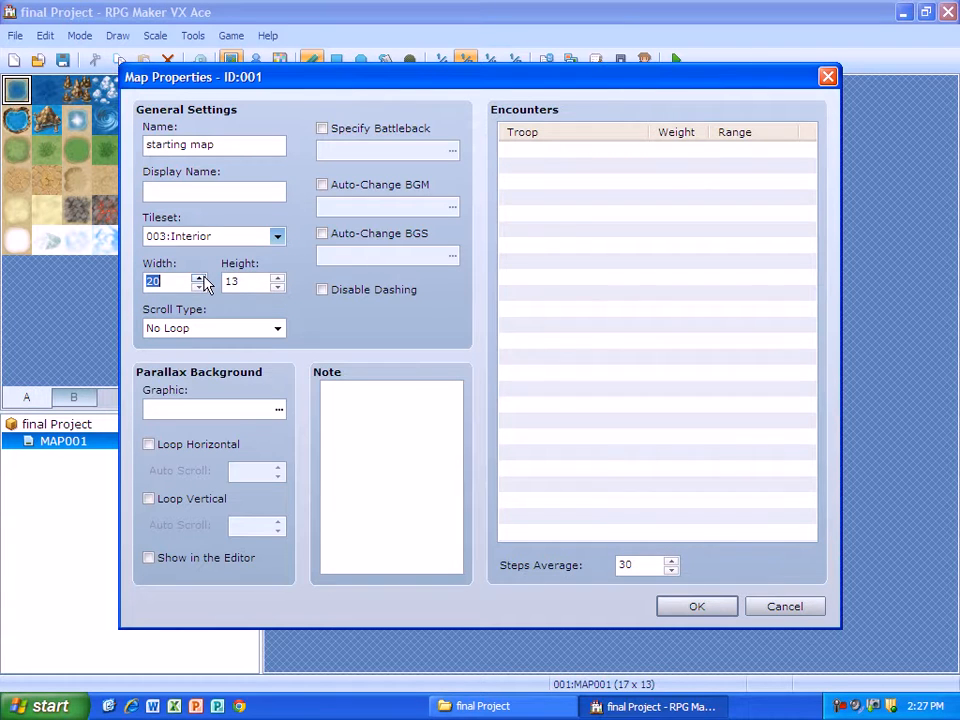
pyautogui.click(278, 279)
pyautogui.click(278, 279)
pyautogui.click(680, 605)
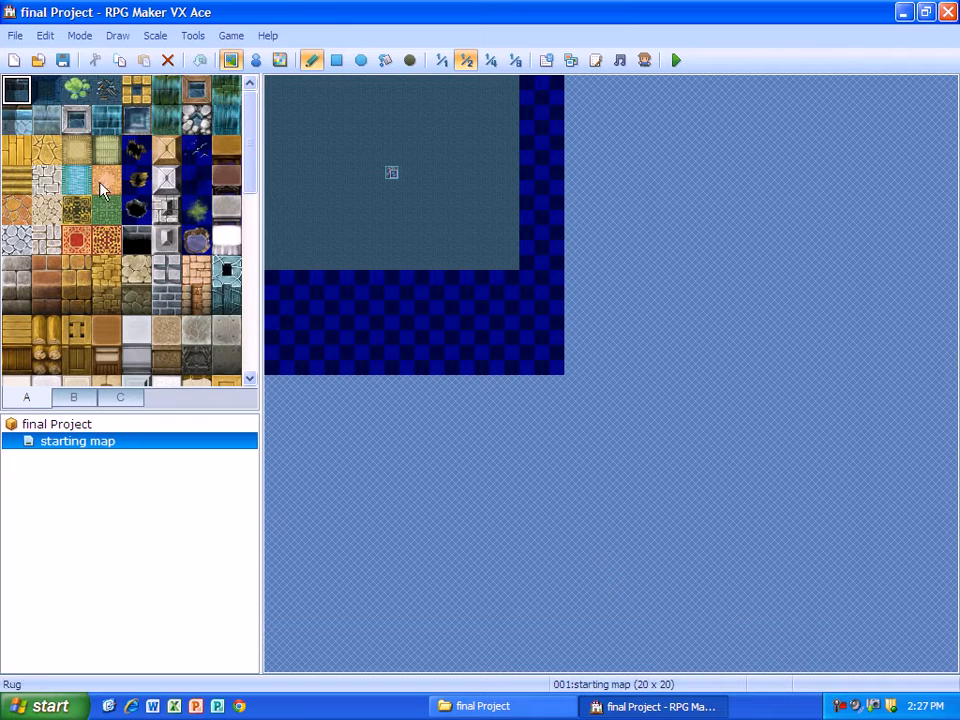
# Paint the map's top row freehand with the irregular grey stone floor tile from tile set A
pyautogui.click(70, 400)
pyautogui.click(126, 402)
pyautogui.click(29, 401)
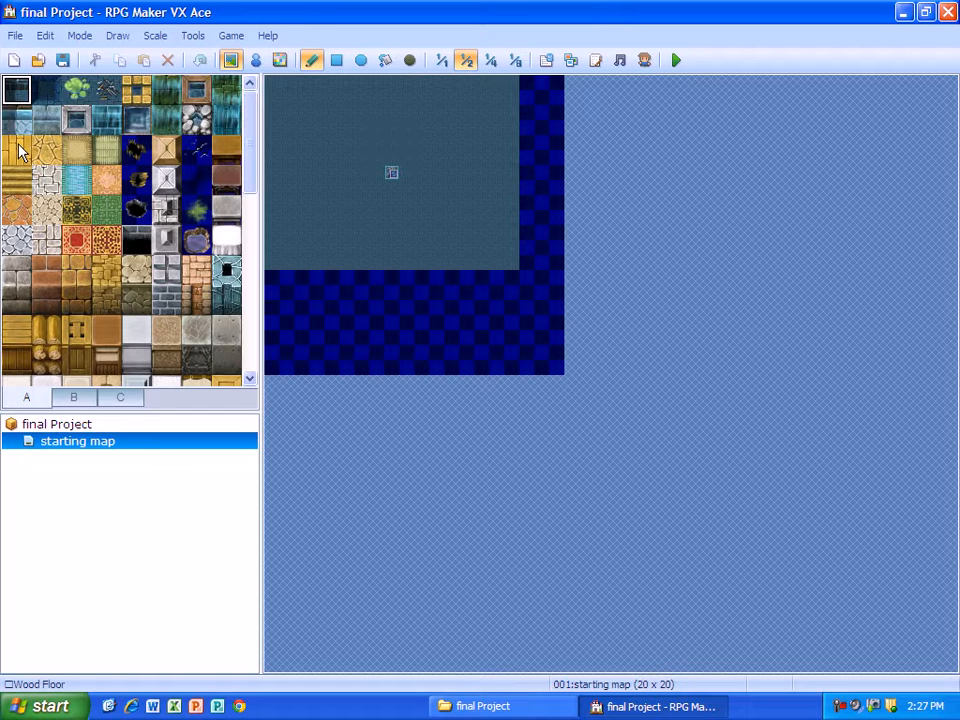
pyautogui.click(17, 240)
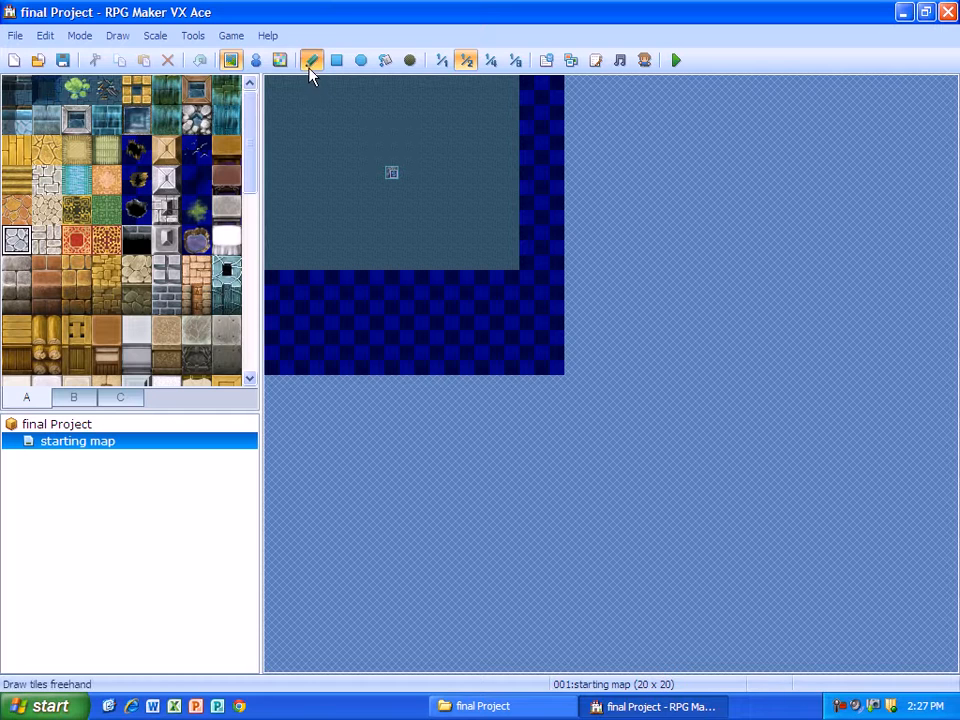
pyautogui.moveTo(279, 88); pyautogui.dragTo(557, 86)
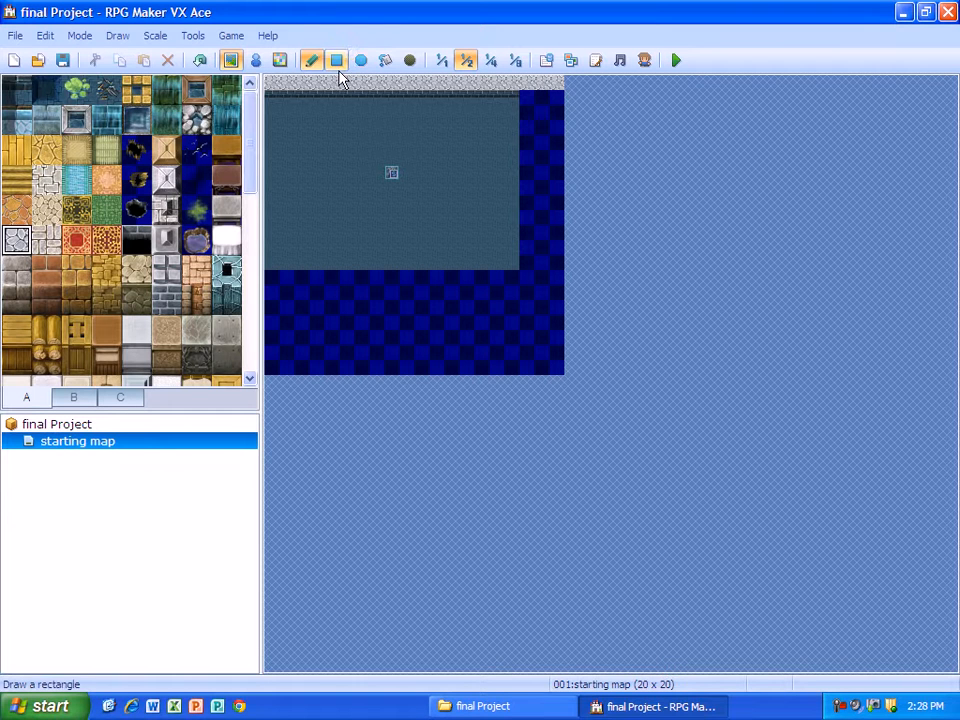
# Flood-fill the rest of the starting map, including the empty border area, with the grey stone floor tile
pyautogui.click(385, 62)
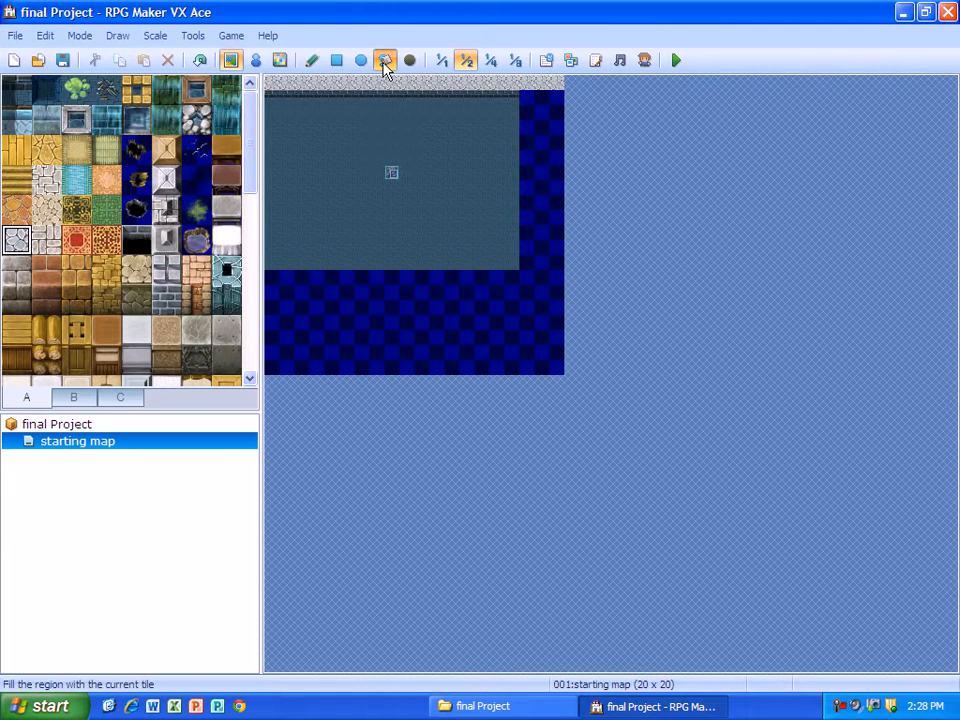
pyautogui.click(314, 128)
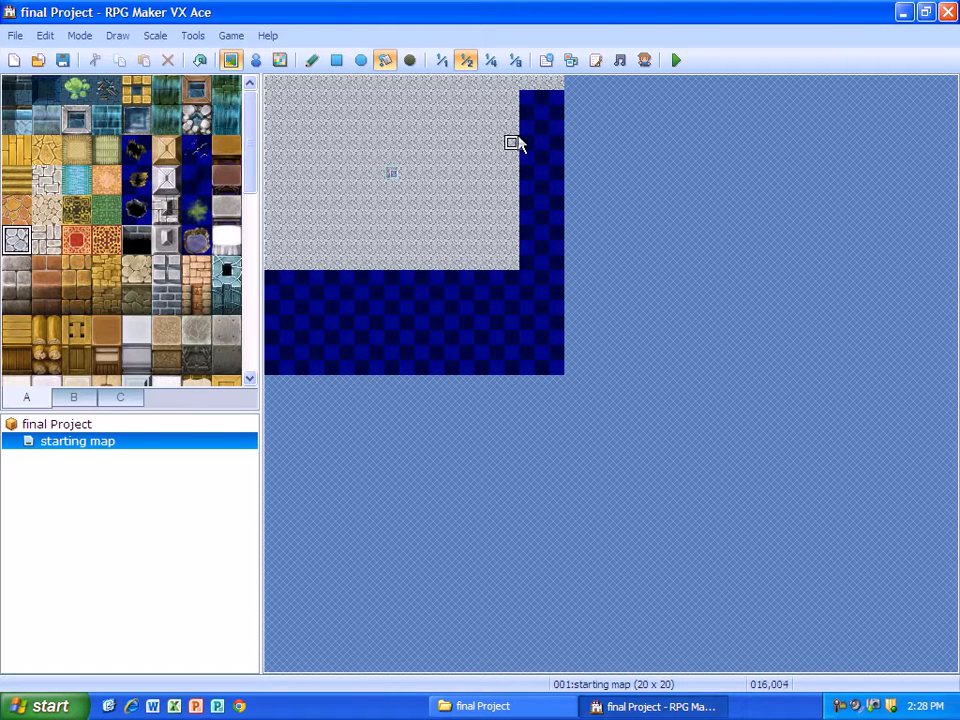
pyautogui.click(332, 323)
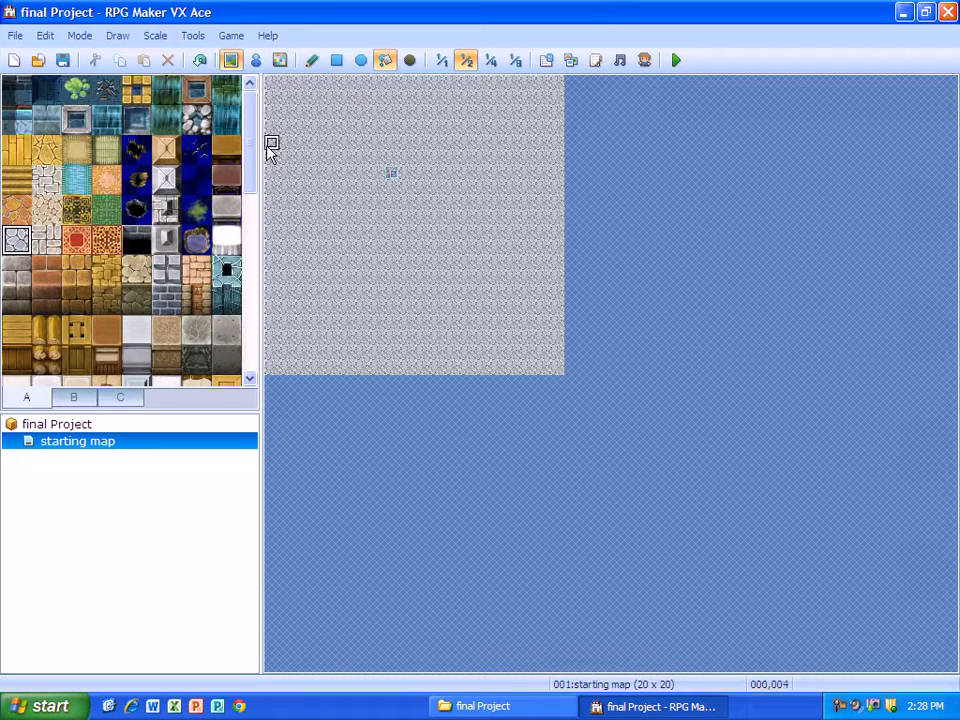
pyautogui.moveTo(255, 152); pyautogui.dragTo(272, 124)
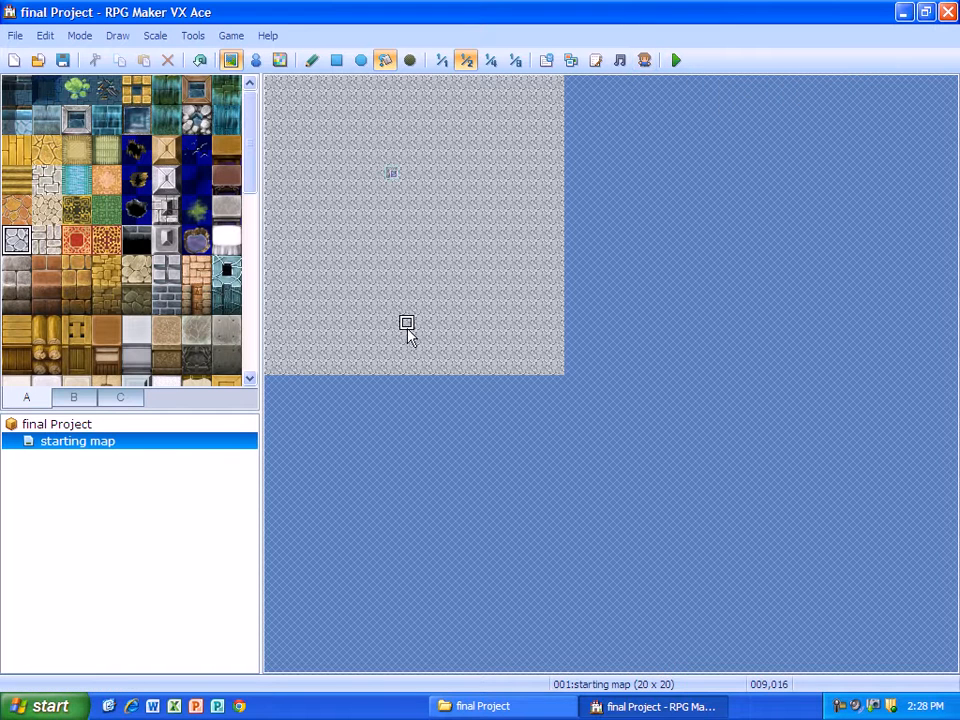
pyautogui.moveTo(251, 193); pyautogui.dragTo(253, 358)
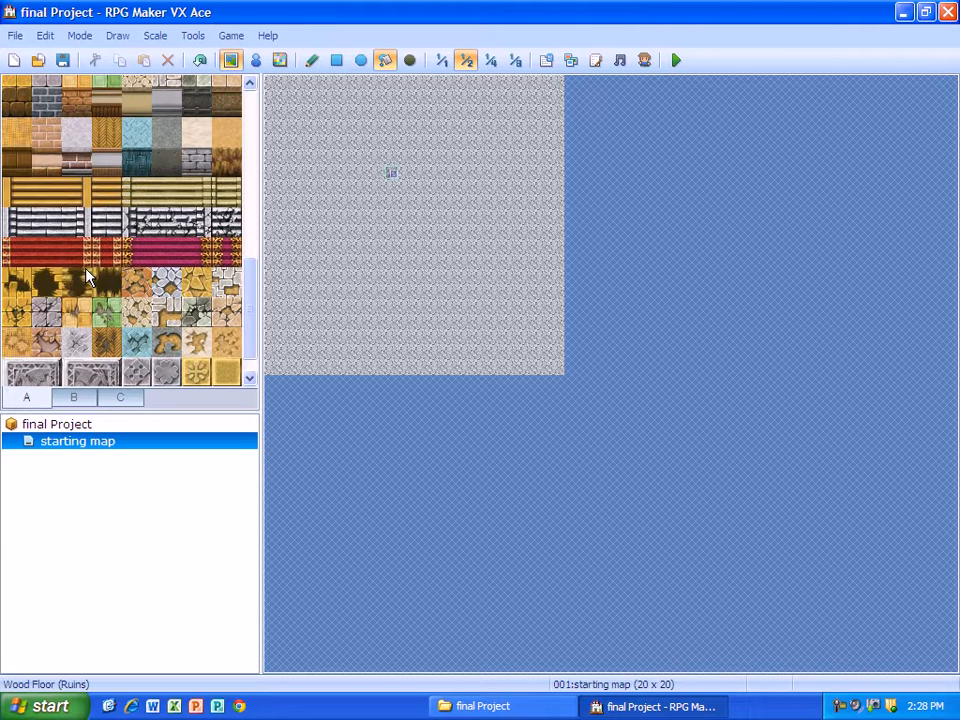
pyautogui.moveTo(246, 274); pyautogui.dragTo(253, 86)
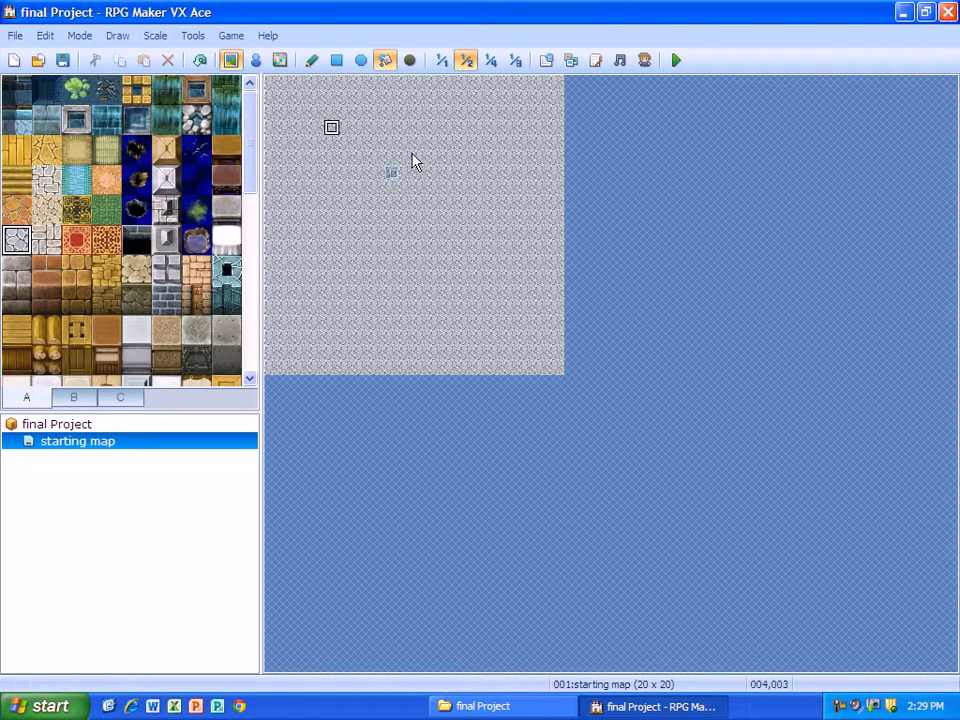
pyautogui.click(77, 397)
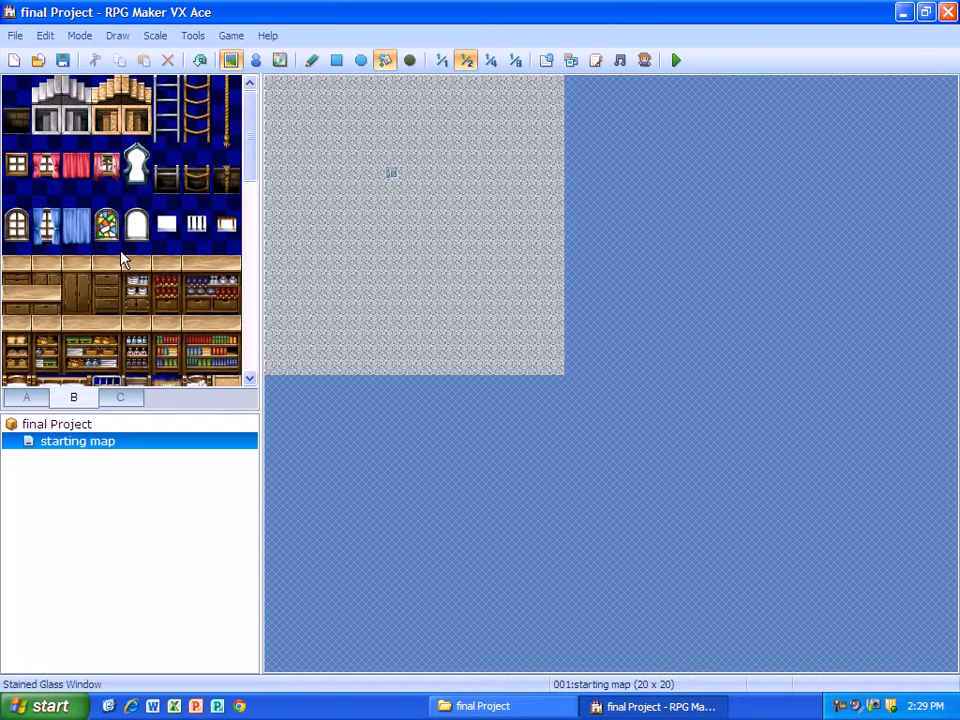
pyautogui.moveTo(246, 161); pyautogui.dragTo(240, 133)
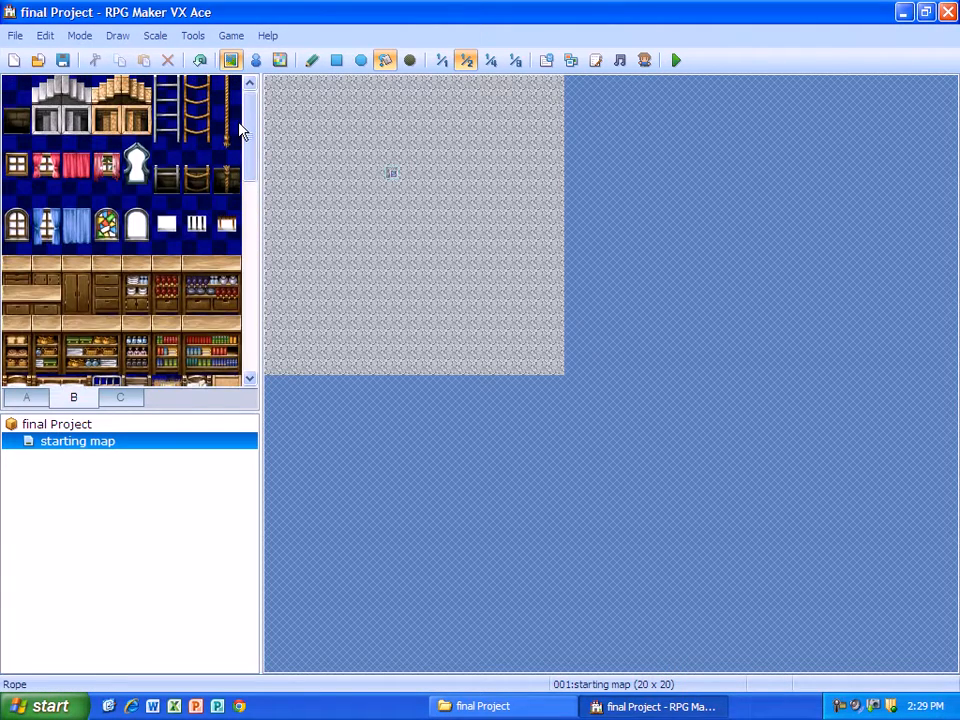
# Load the Mine Entrance sample map into the project directly under final Project
pyautogui.rightClick(40, 430)
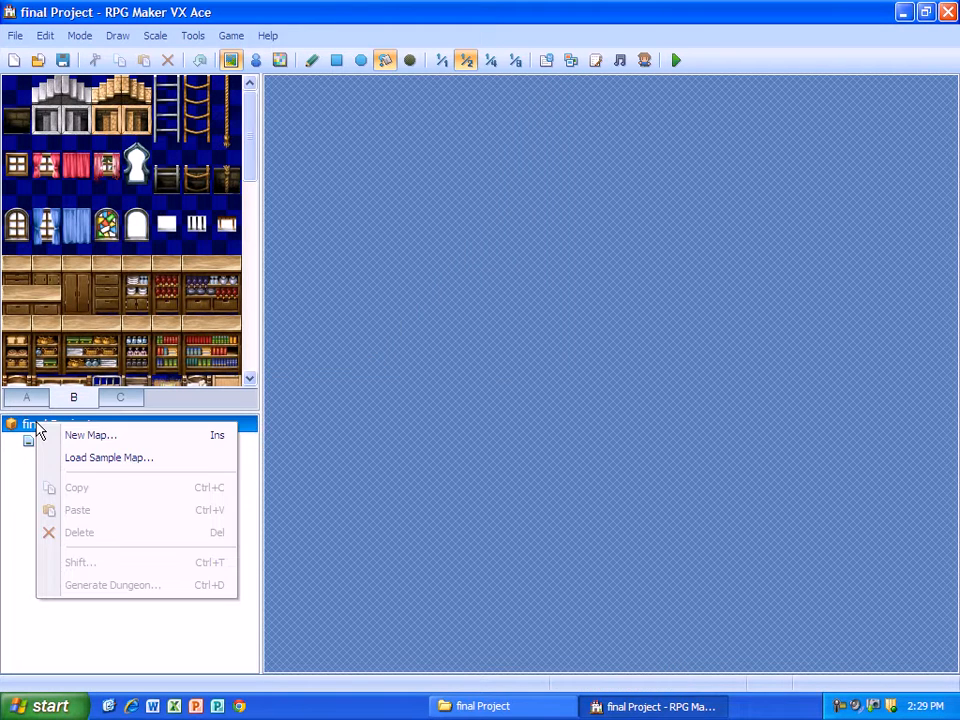
pyautogui.click(93, 458)
pyautogui.moveTo(206, 118); pyautogui.dragTo(126, 497)
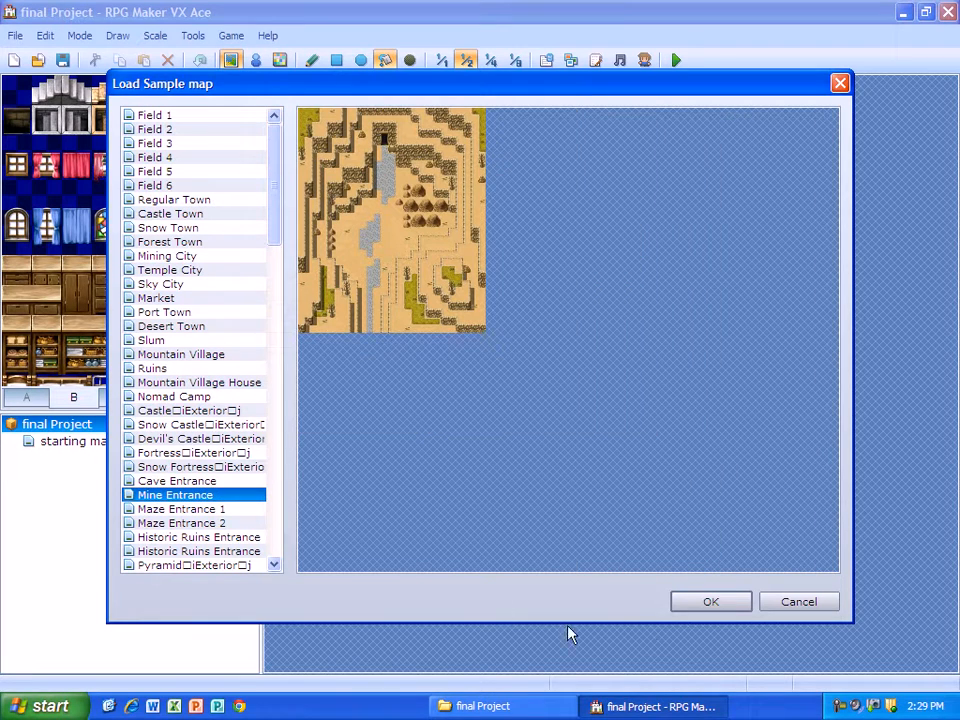
pyautogui.click(688, 602)
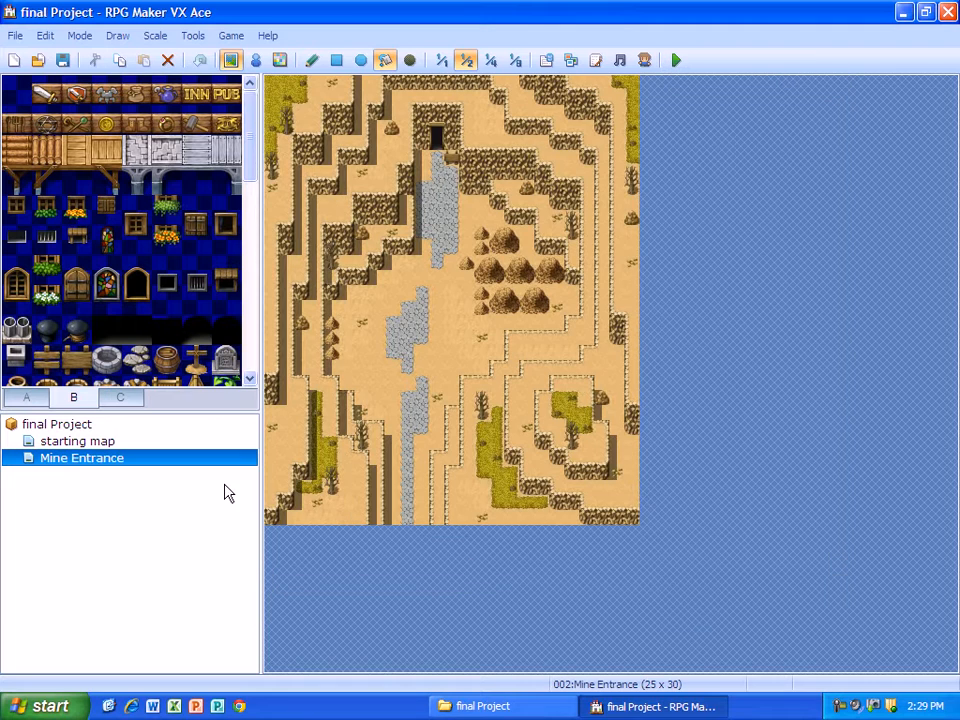
# Rename the Mine Entrance map as "Mine town" in its map properties
pyautogui.rightClick(116, 466)
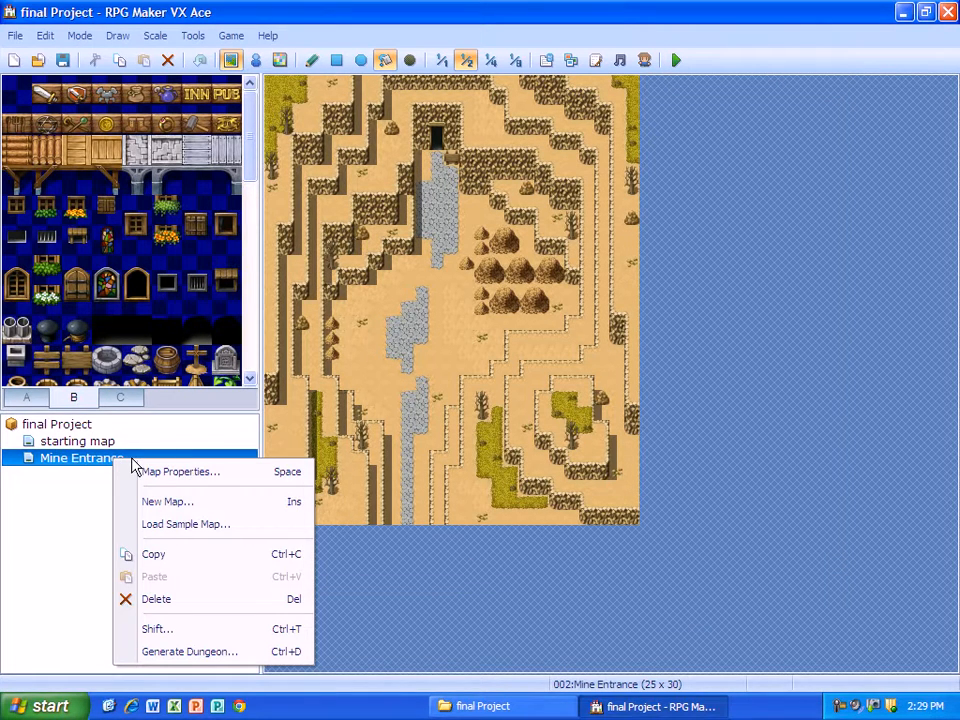
pyautogui.click(151, 474)
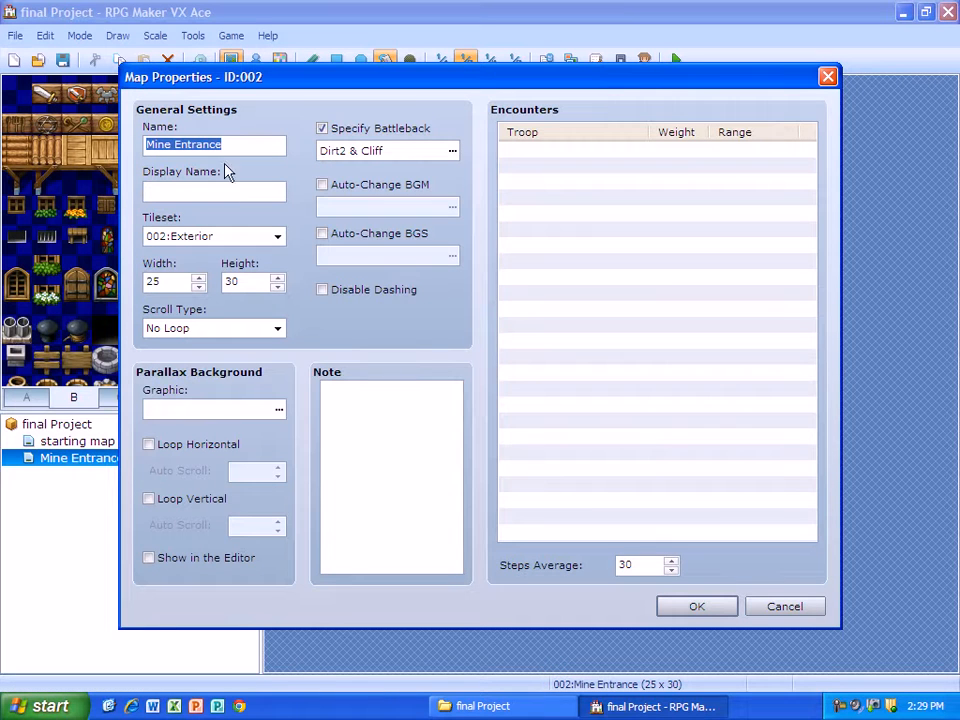
pyautogui.moveTo(176, 144); pyautogui.dragTo(249, 143)
pyautogui.press('BackSpace')
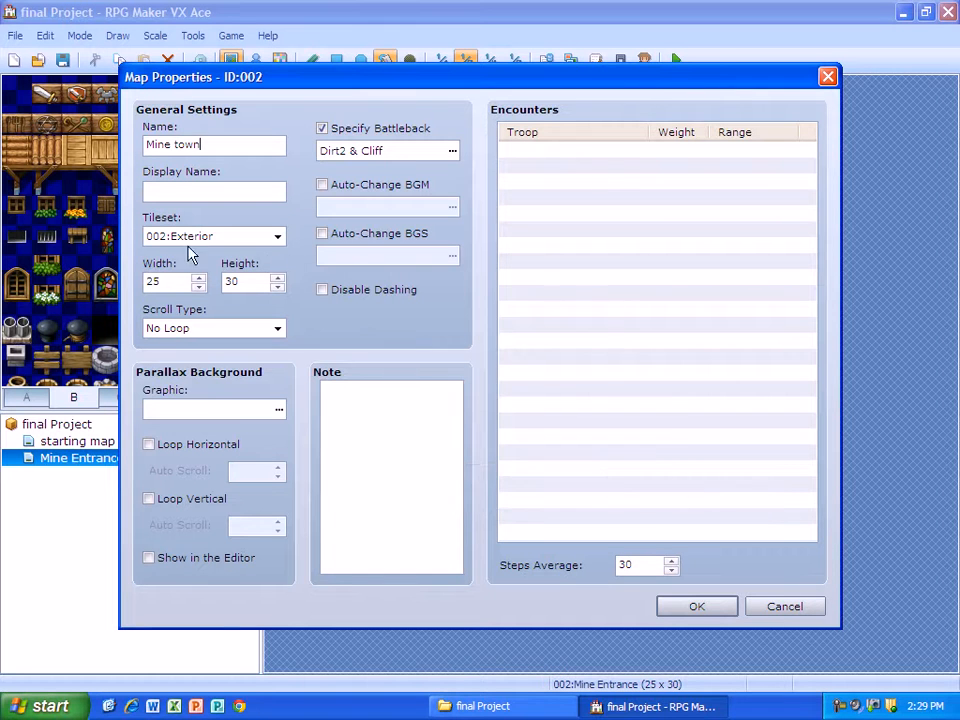
pyautogui.click(684, 605)
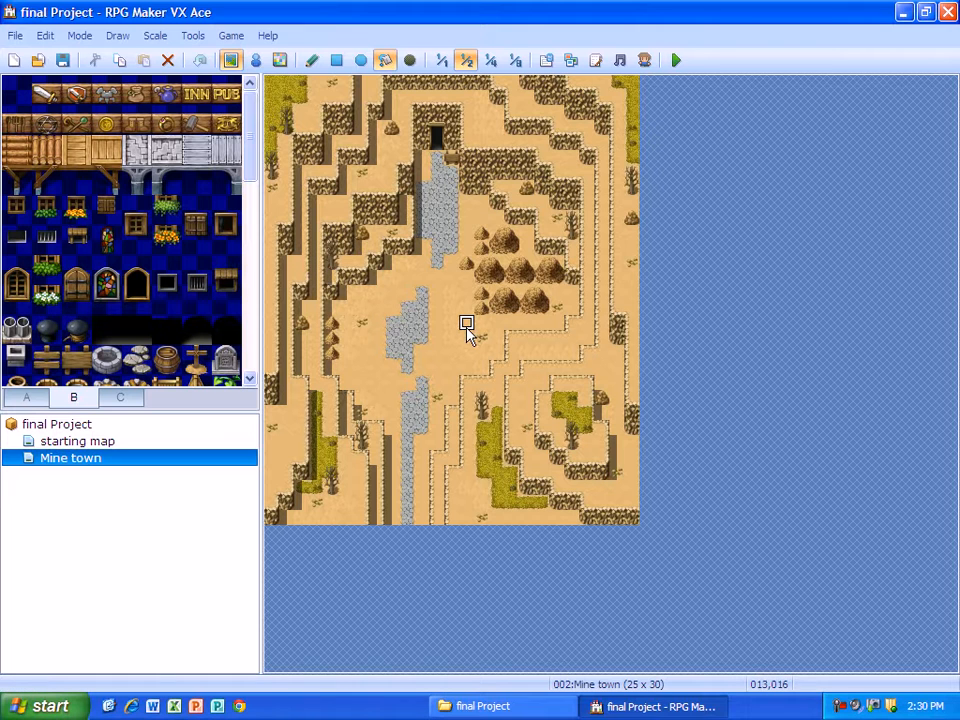
# Switch back to the starting map in the project's map list
pyautogui.click(109, 445)
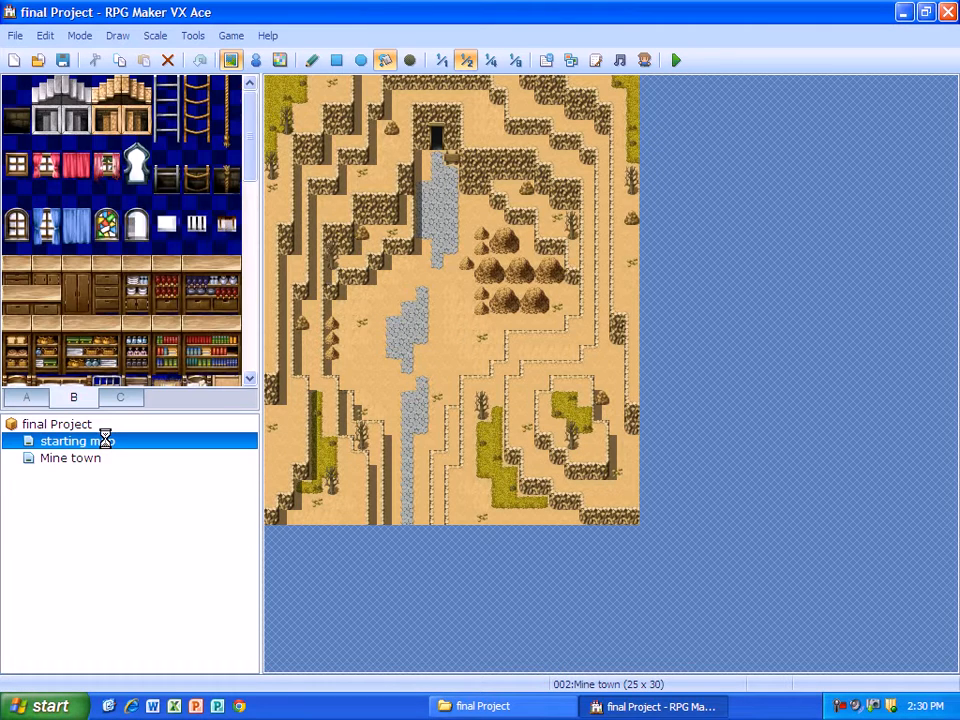